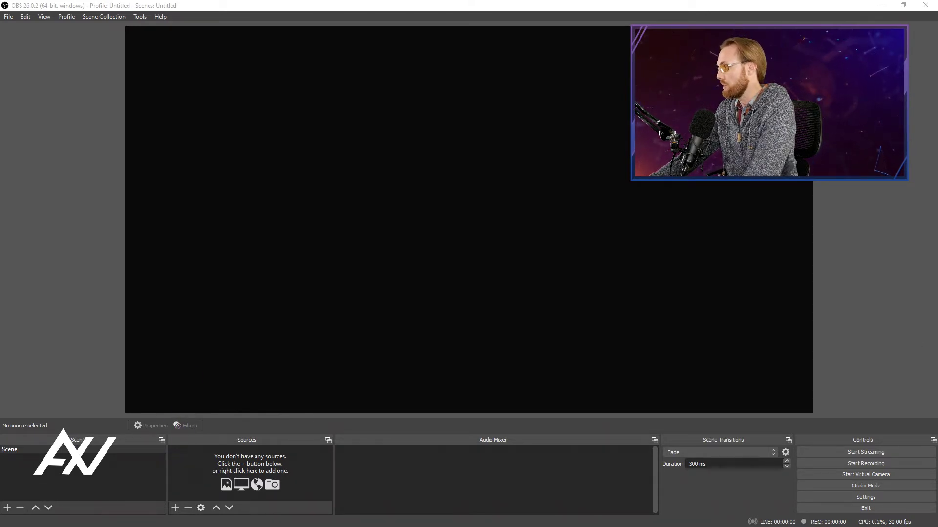
Step: Bring up the add-source list from the Sources panel's + button
click(174, 507)
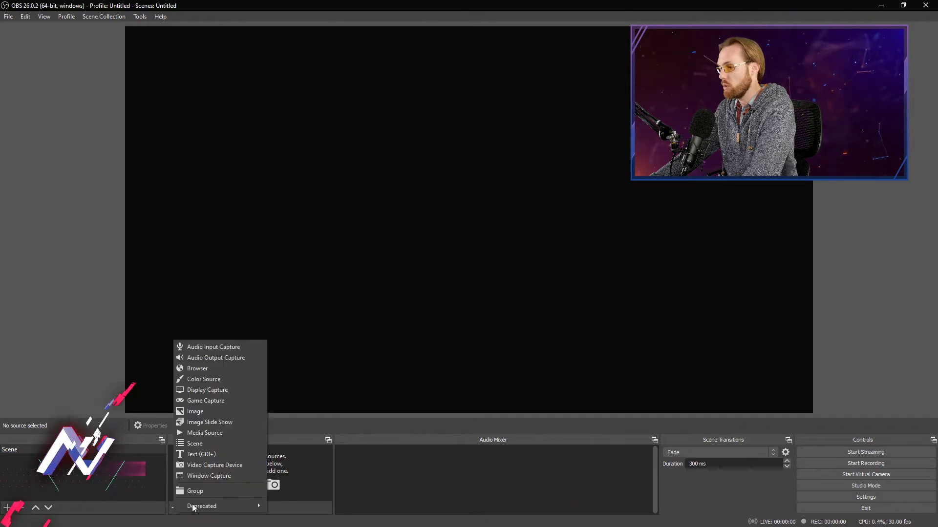
Step: Create a Color Source named Background and move its Properties window aside
click(244, 381)
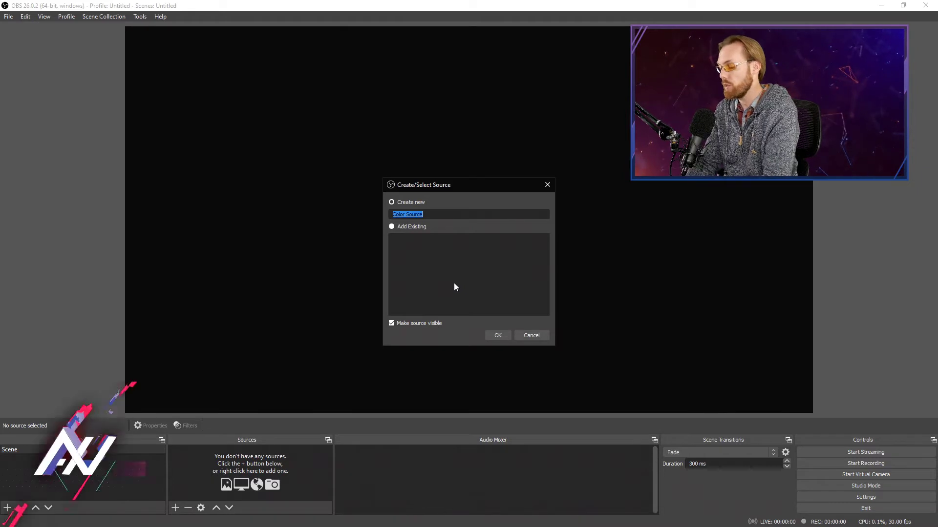
text(Background)
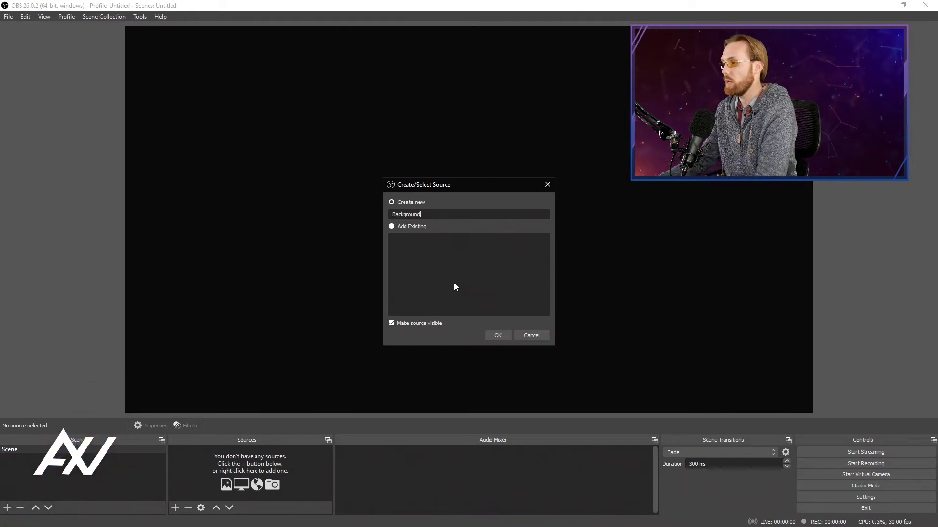
click(498, 334)
mouse_move(543, 76)
mouse_down()
mouse_move(389, 35)
mouse_move(412, 142)
mouse_move(392, 34)
mouse_up()
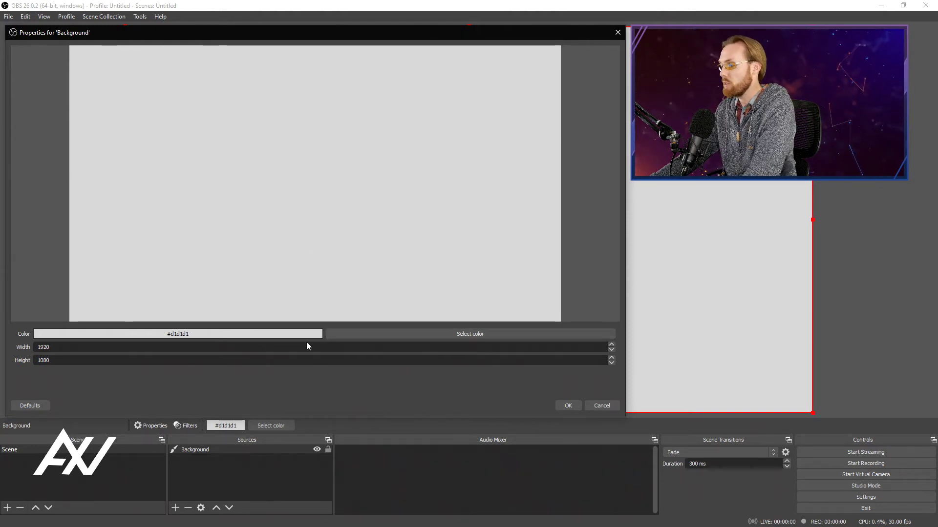
Step: Bring up the source's colour chooser and try colours across the spectrum
click(414, 335)
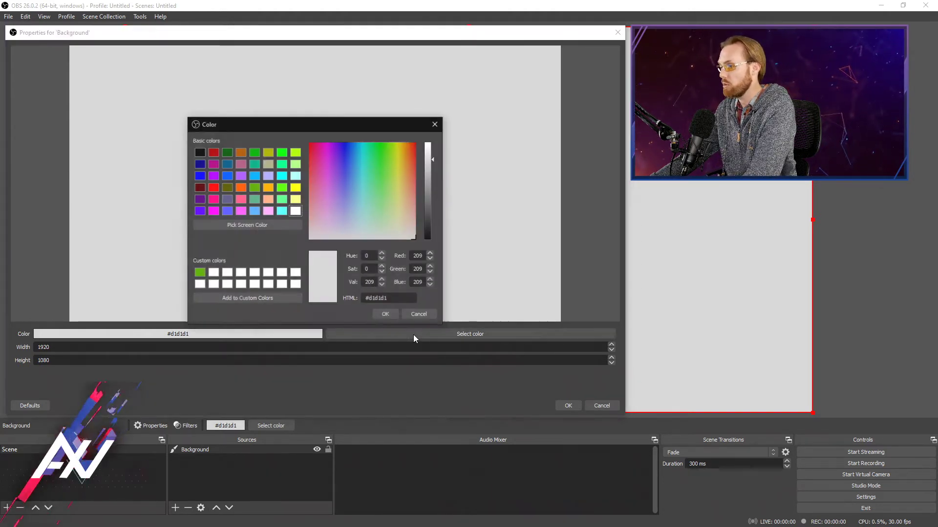
drag(376, 122, 278, 92)
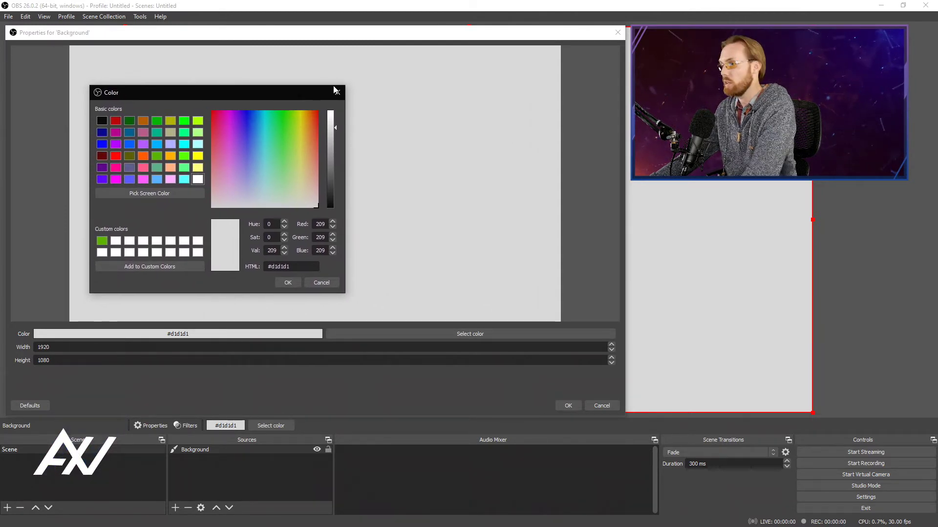
drag(278, 90, 309, 79)
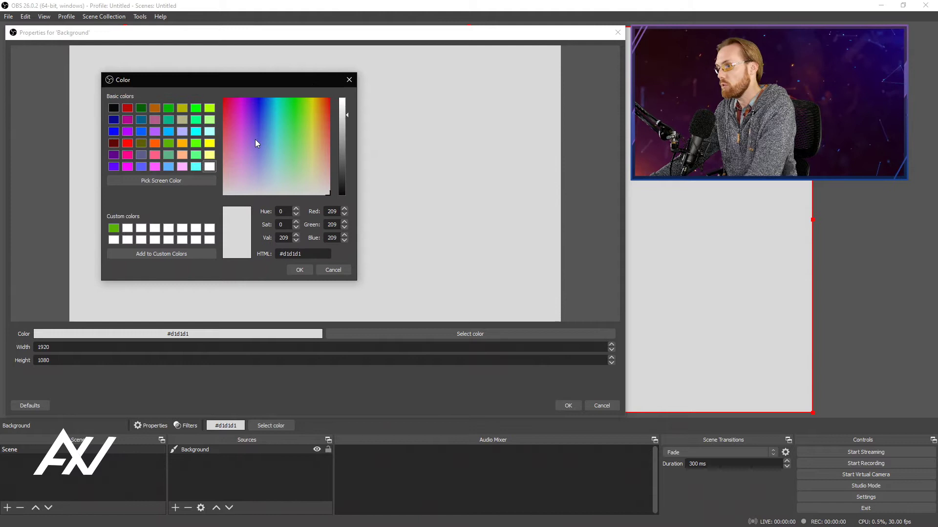
mouse_move(255, 139)
mouse_down()
mouse_move(311, 117)
mouse_move(247, 123)
mouse_up()
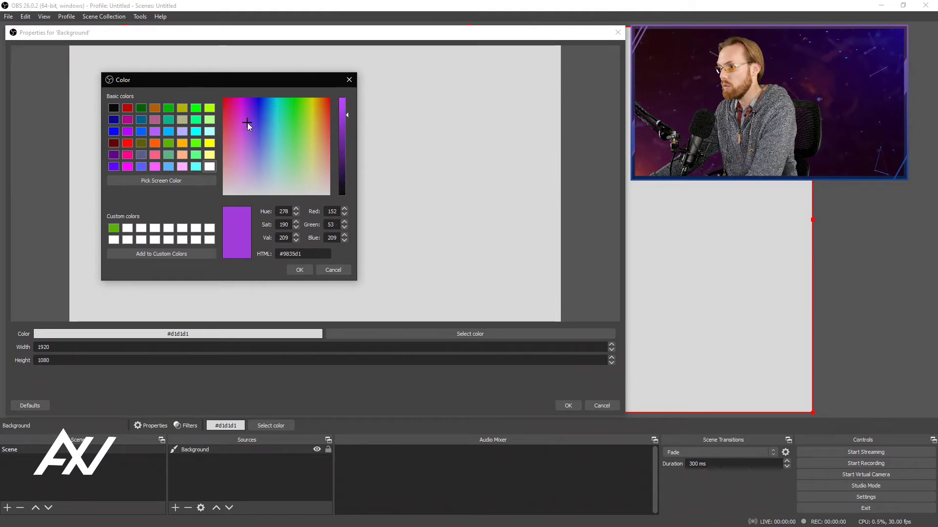
Step: Sample dark purple #353041 from the screen, save it as a custom colour and apply it
click(185, 181)
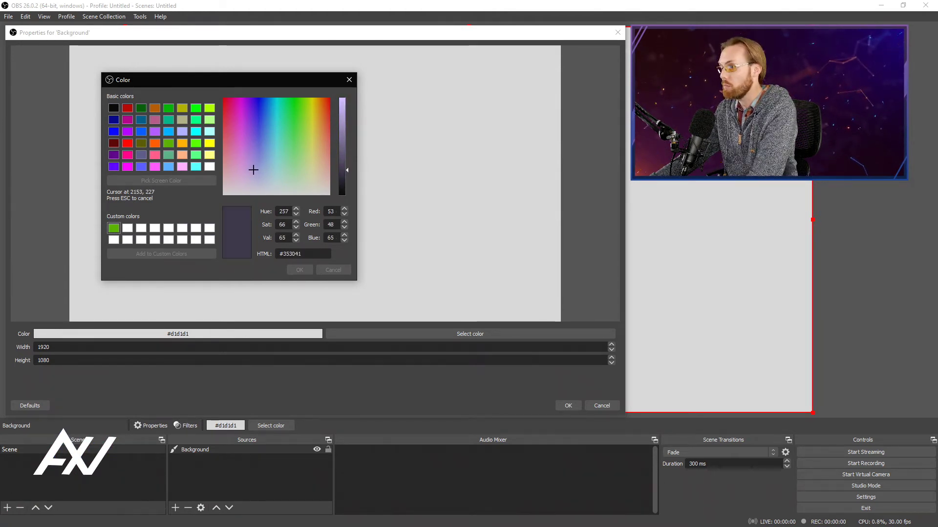
click(937, 167)
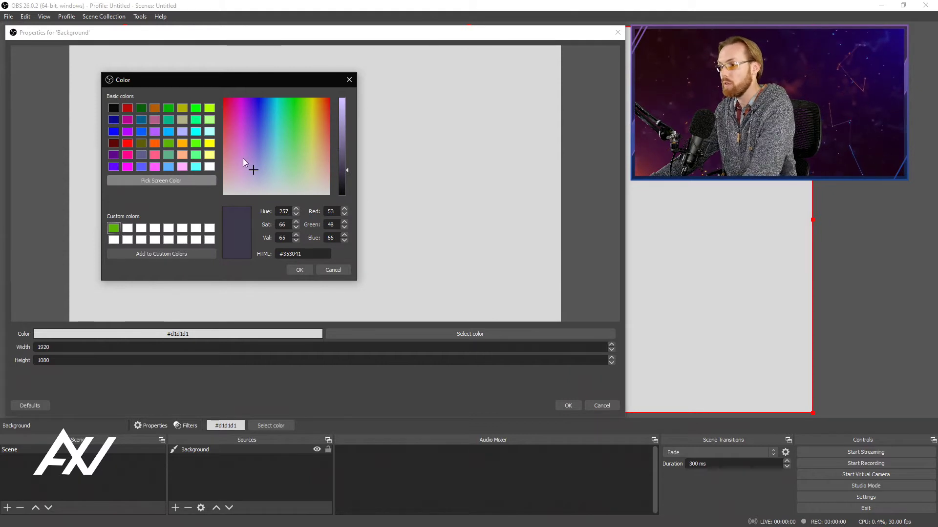
click(173, 251)
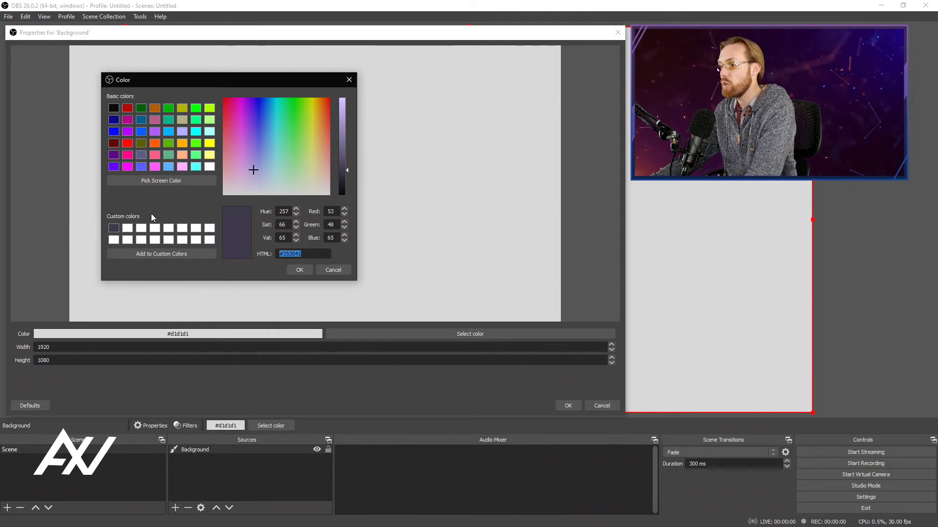
click(113, 229)
click(298, 270)
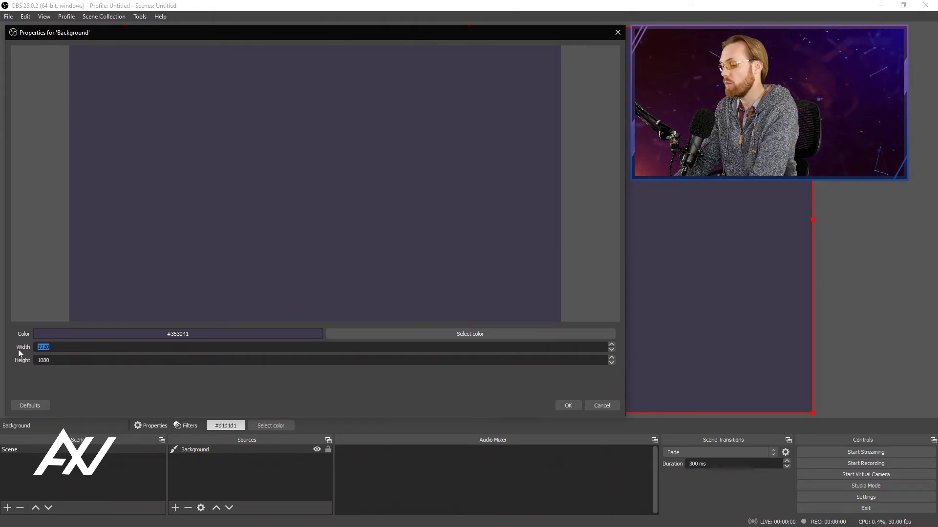
text(1280)
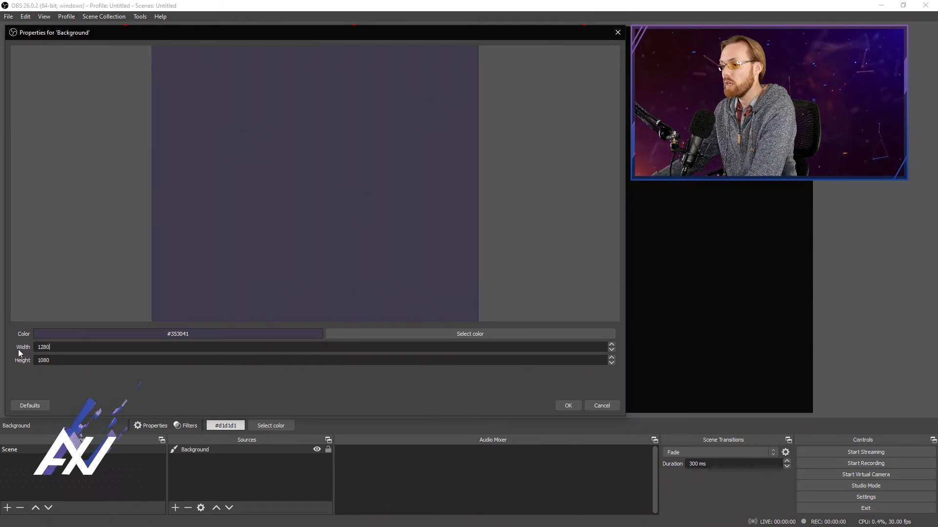
Step: Set the Background source's width to 1280 and height to 720
key(Tab)
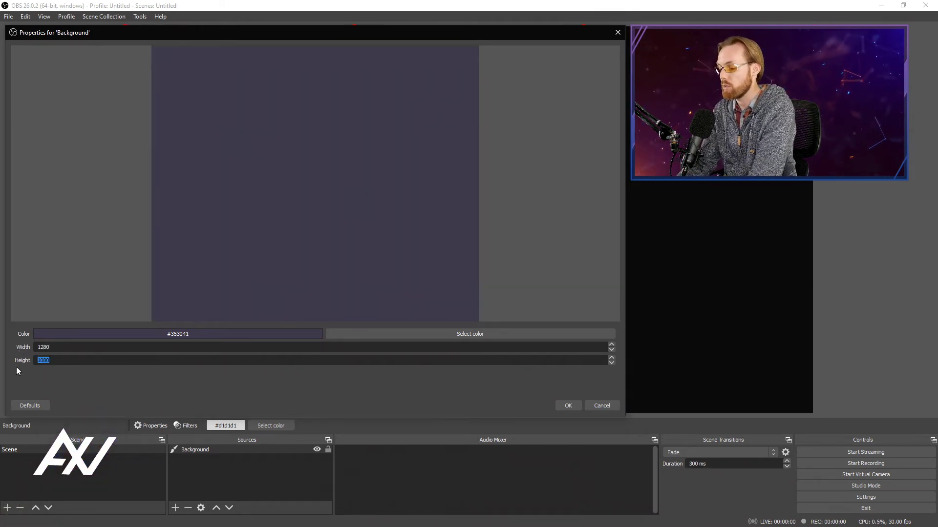
text(720)
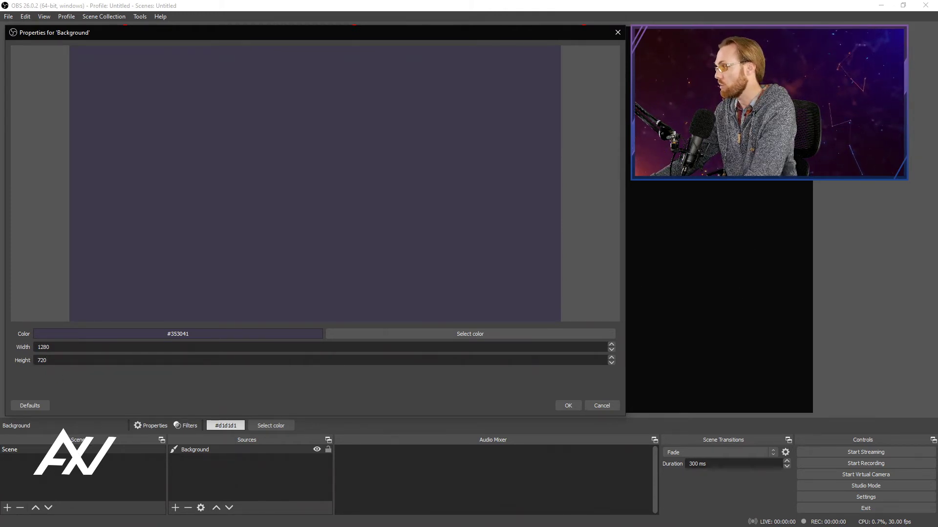
drag(891, 286, 725, 342)
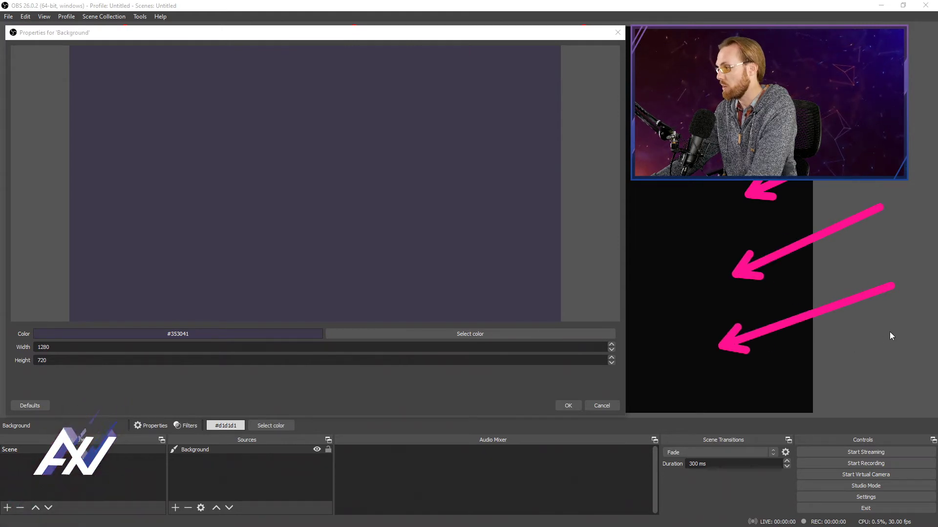
drag(890, 334, 778, 385)
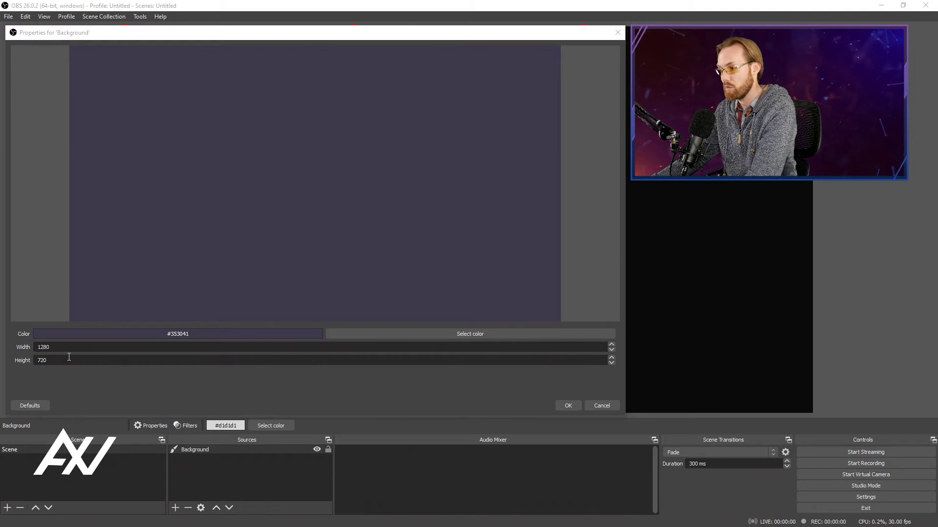
Step: Close Properties and drag Background's corner handle to shrink it into the top-left of the canvas
click(568, 405)
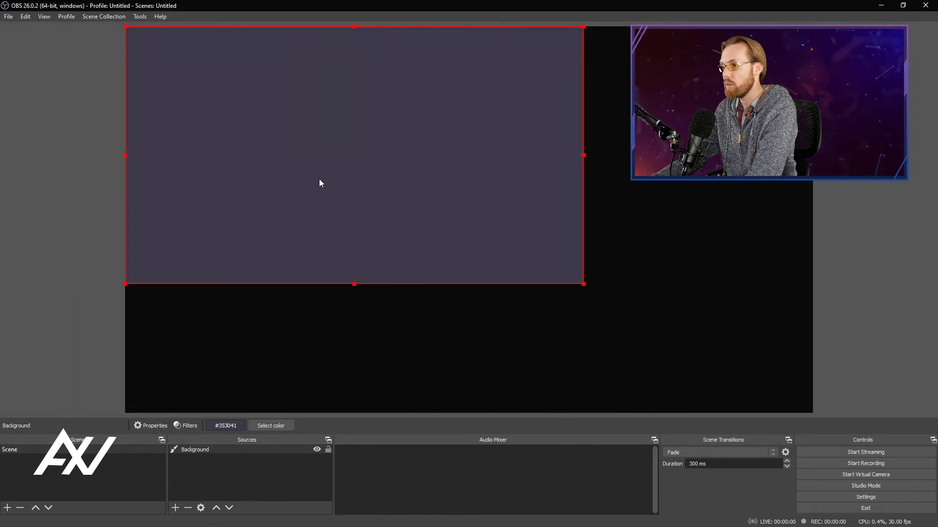
mouse_move(319, 182)
mouse_down()
mouse_move(376, 251)
mouse_move(321, 181)
mouse_up()
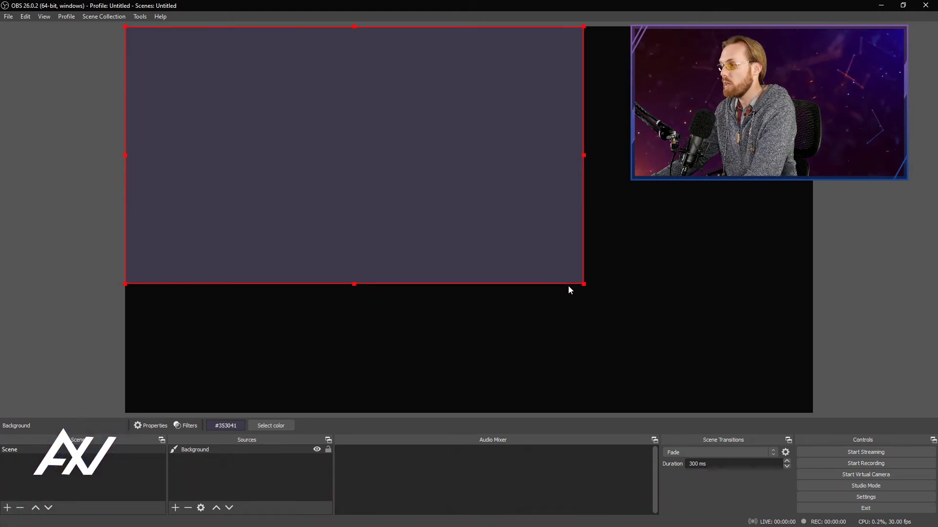
drag(582, 283, 349, 200)
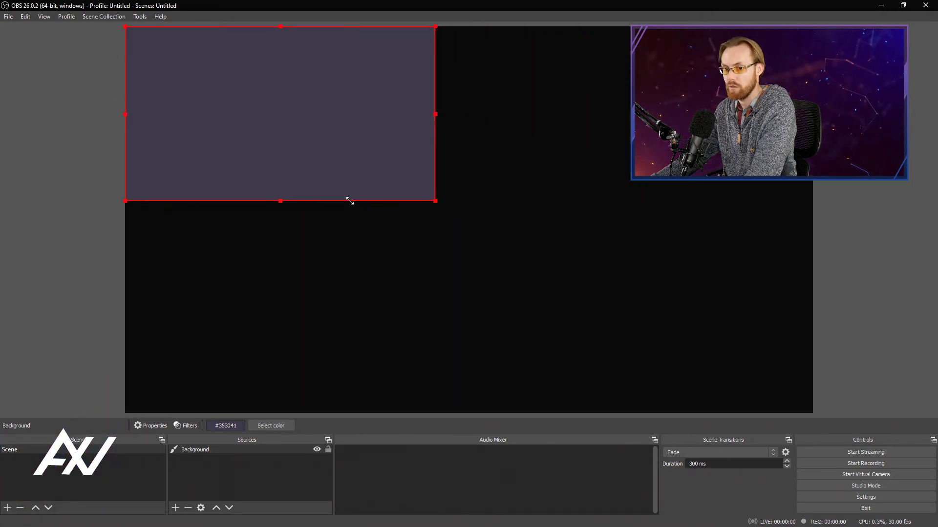
click(343, 297)
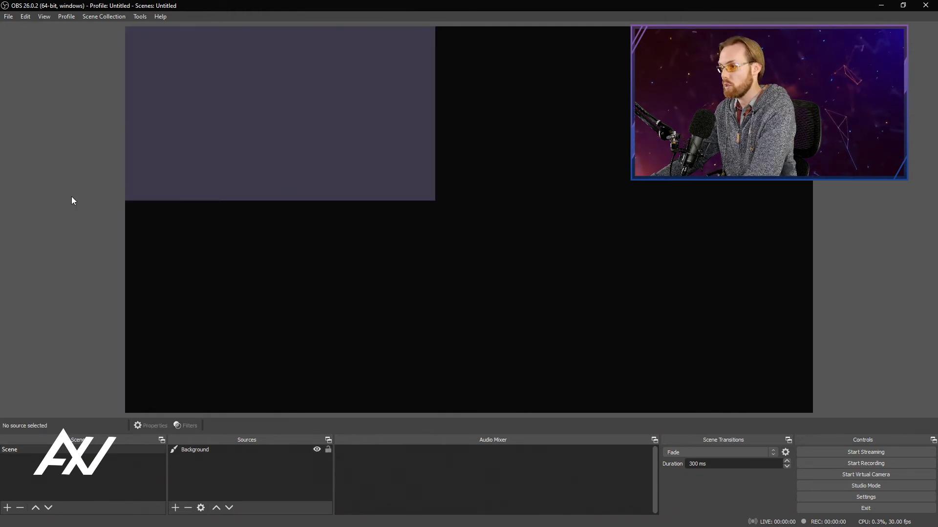
click(155, 132)
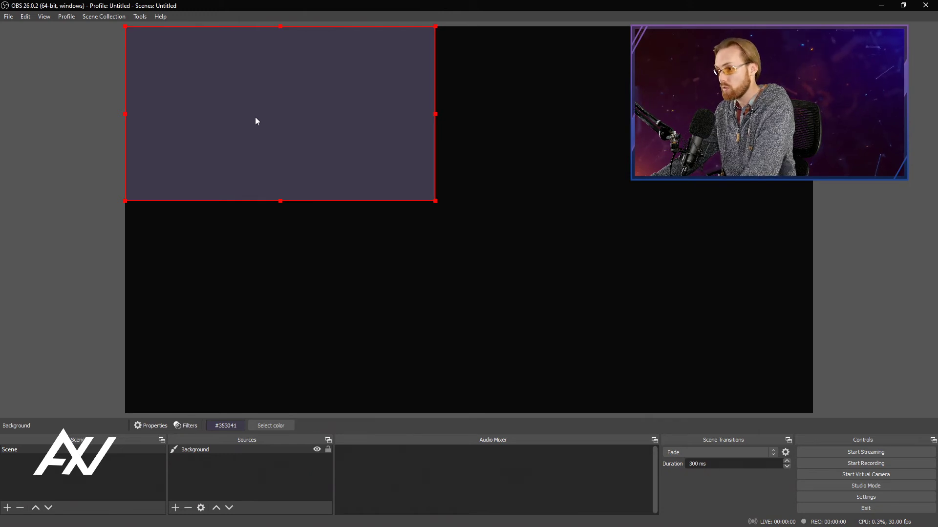
Step: Apply Transform > Fit to screen so Background fills the canvas, then deselect it
right_click(238, 108)
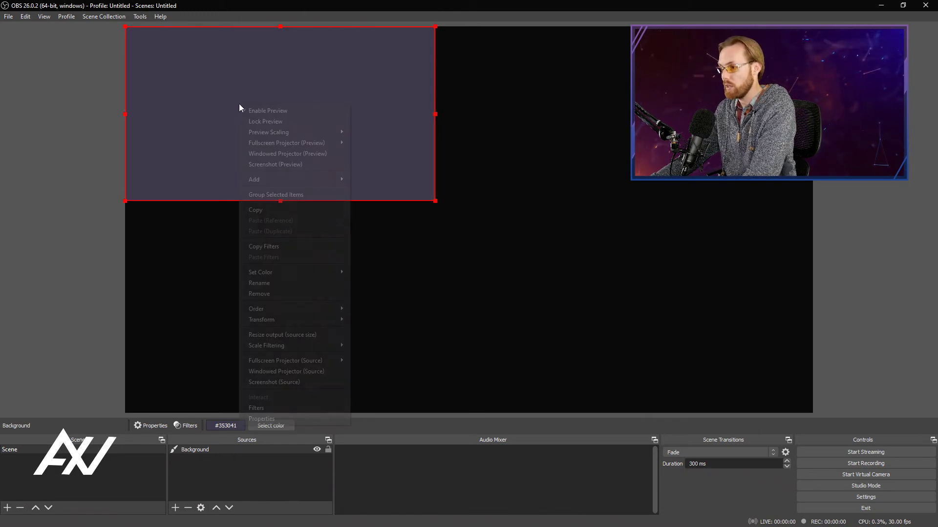
mouse_move(293, 321)
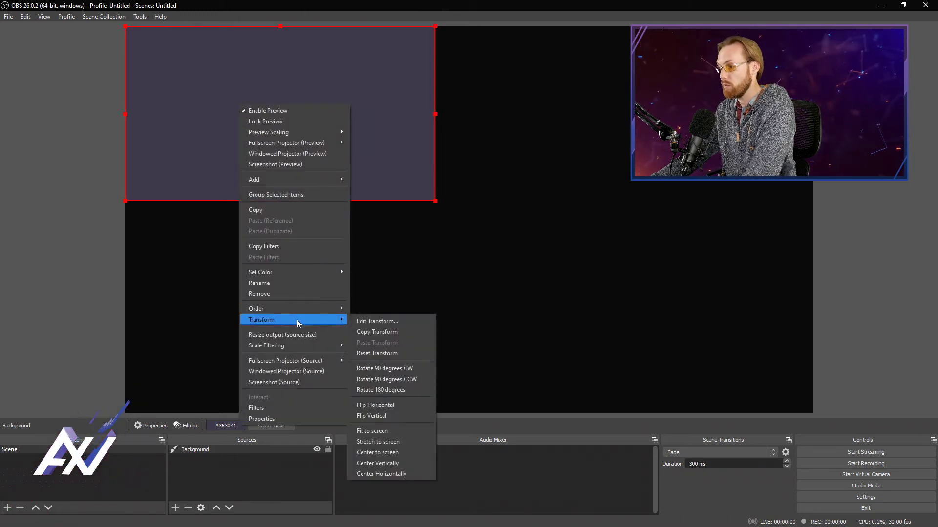
click(410, 433)
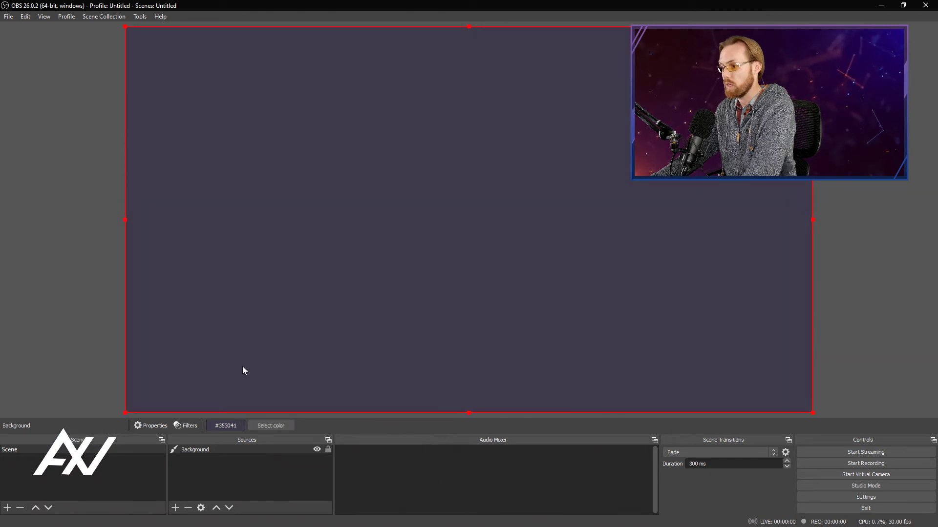
click(74, 279)
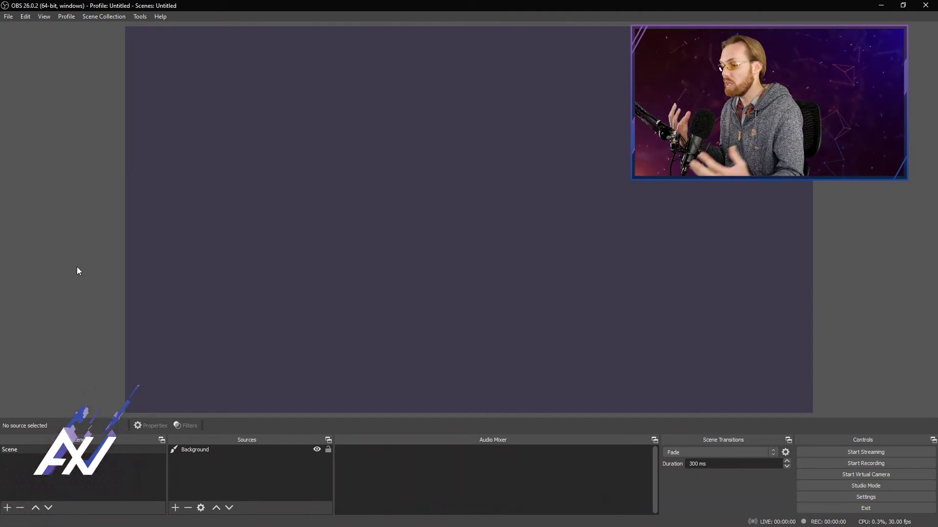
click(143, 366)
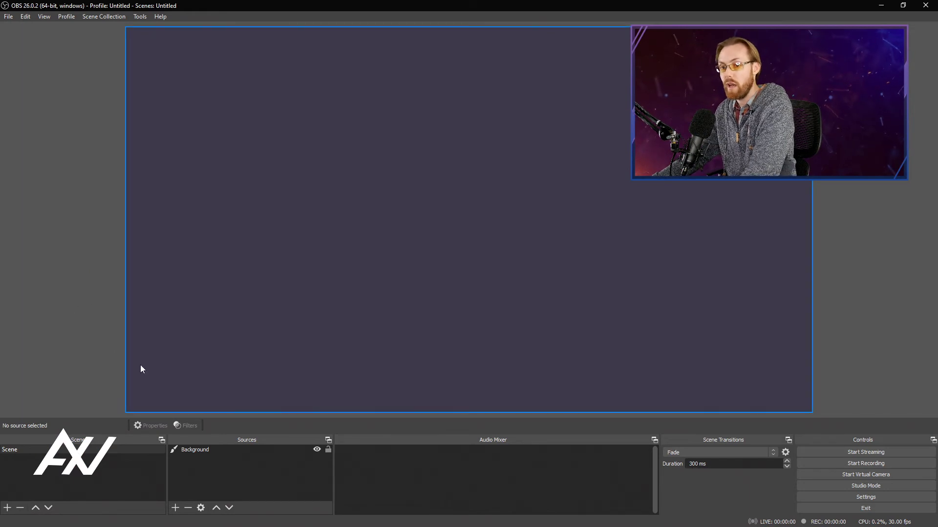
click(60, 280)
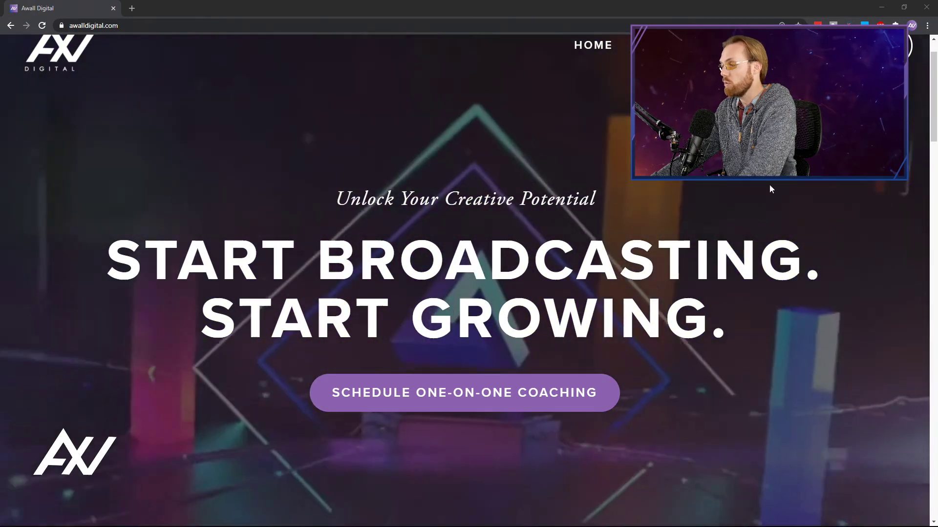
click(464, 392)
scroll(762, 219, down, 5)
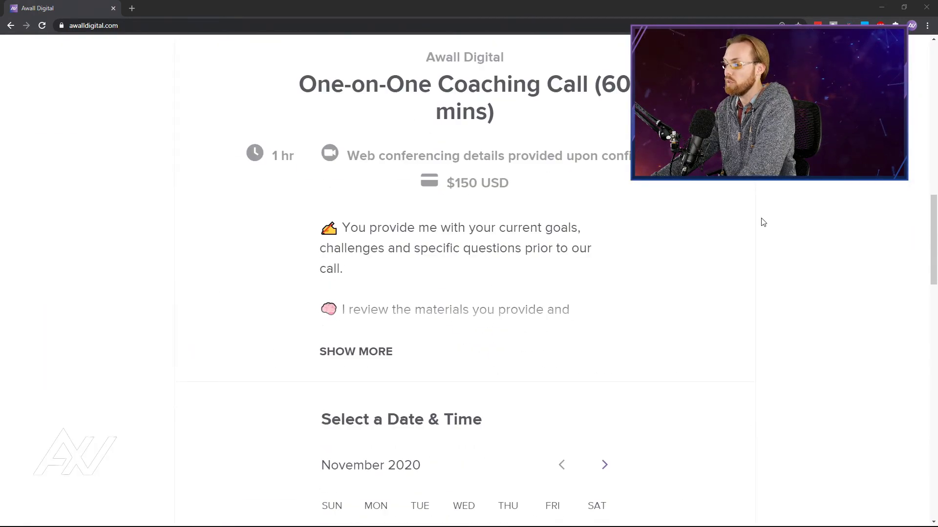
scroll(762, 219, down, 3)
click(596, 195)
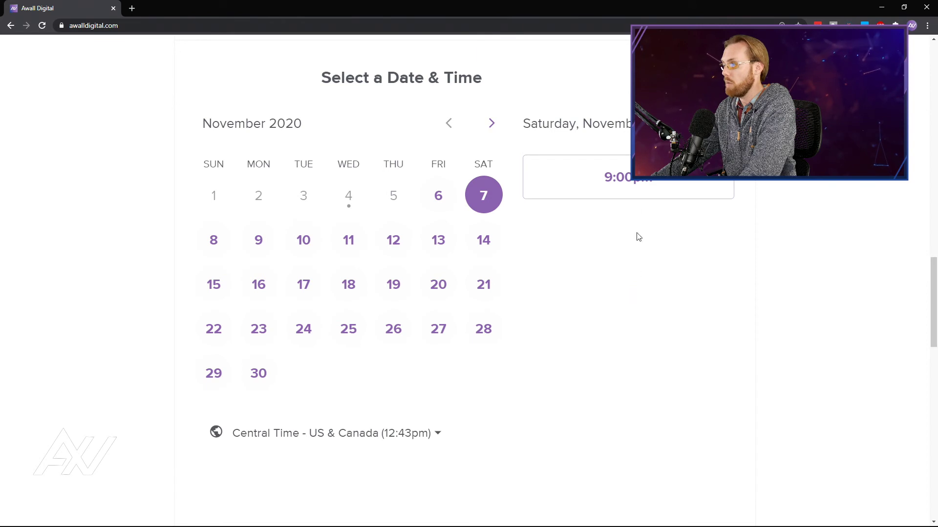
click(628, 178)
click(681, 177)
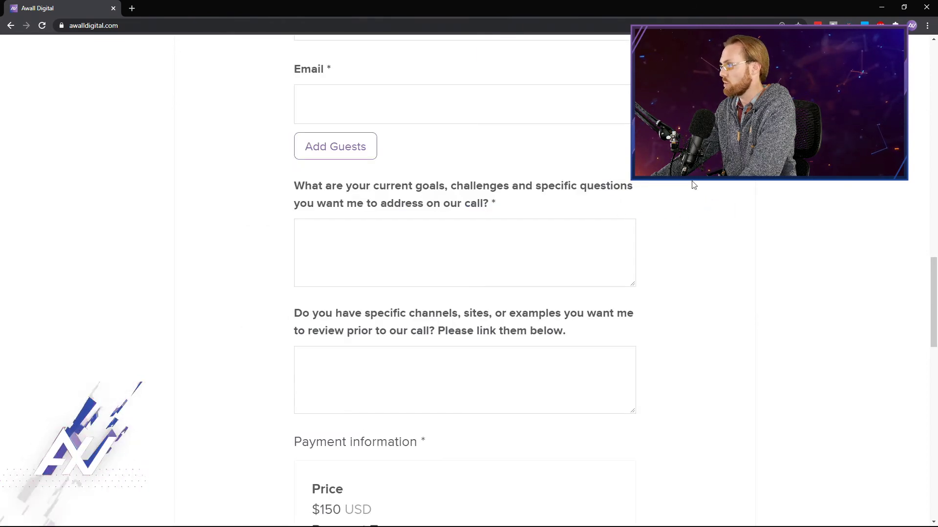
scroll(925, 95, up, 2)
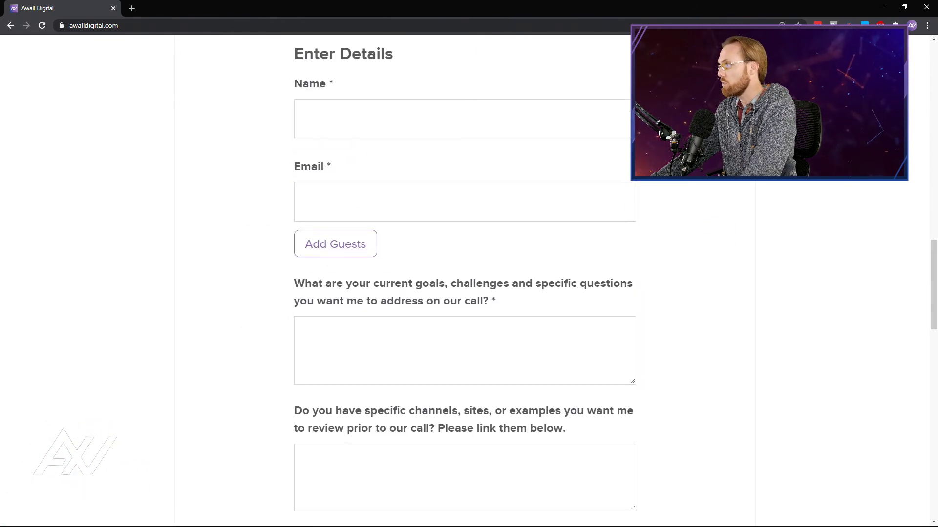
drag(86, 138, 259, 115)
drag(129, 238, 277, 199)
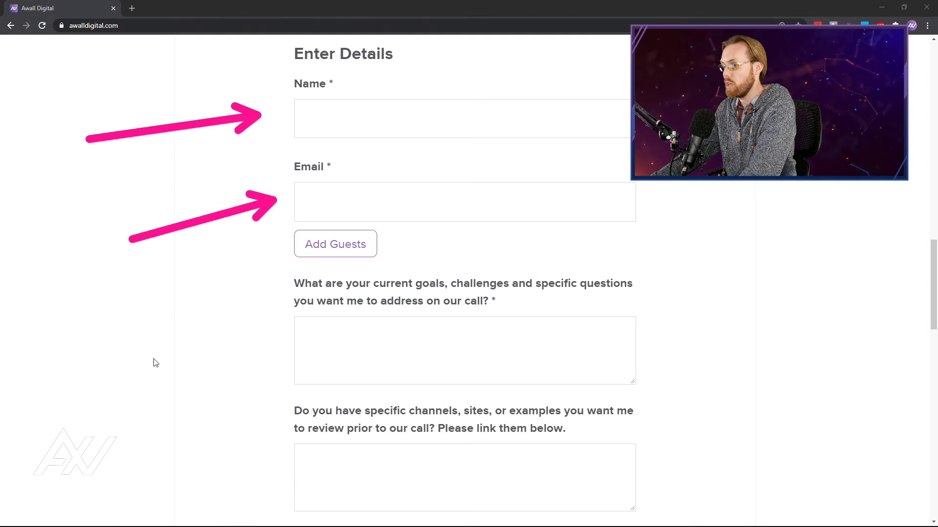
drag(122, 383, 288, 336)
drag(65, 483, 265, 479)
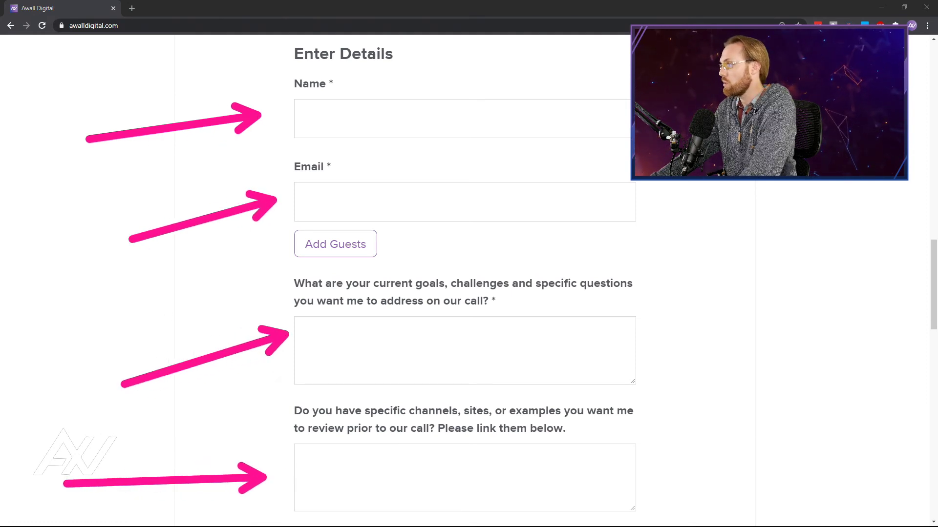
key(Escape)
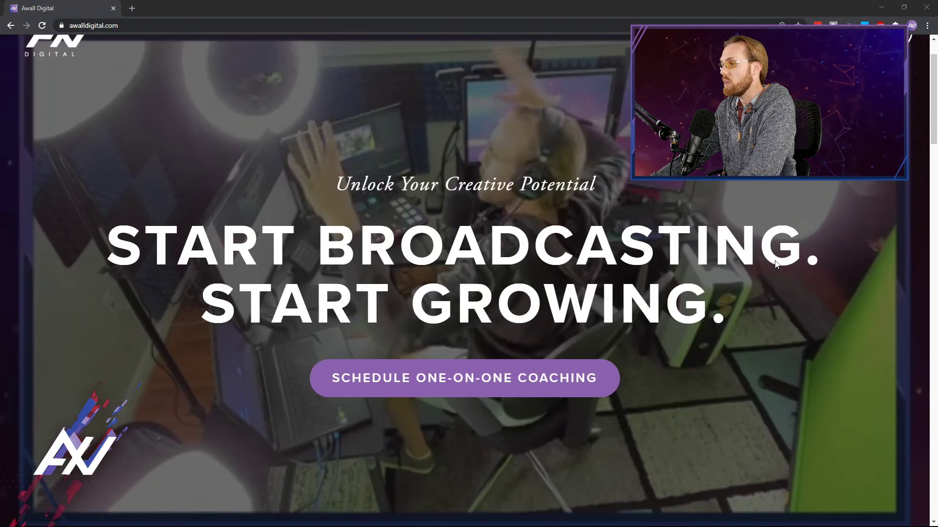